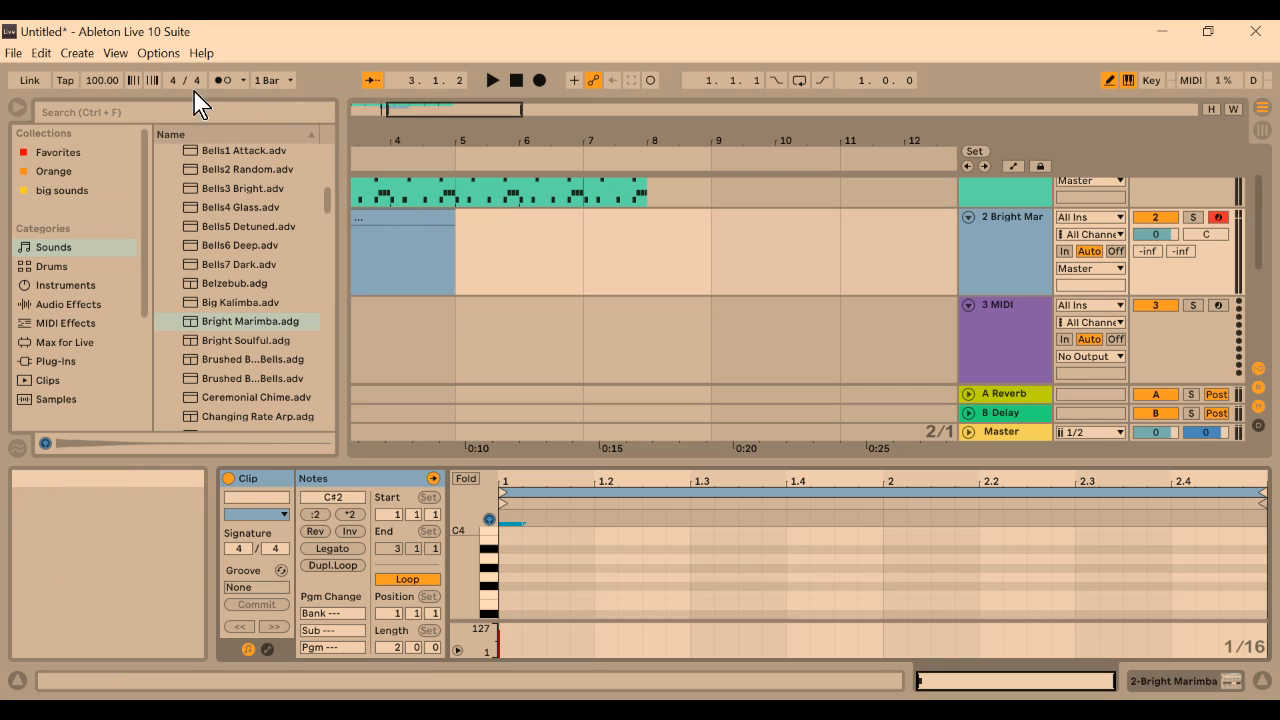
Insert a new MIDI track and expand the Bass category of the Sounds library
click(79, 53)
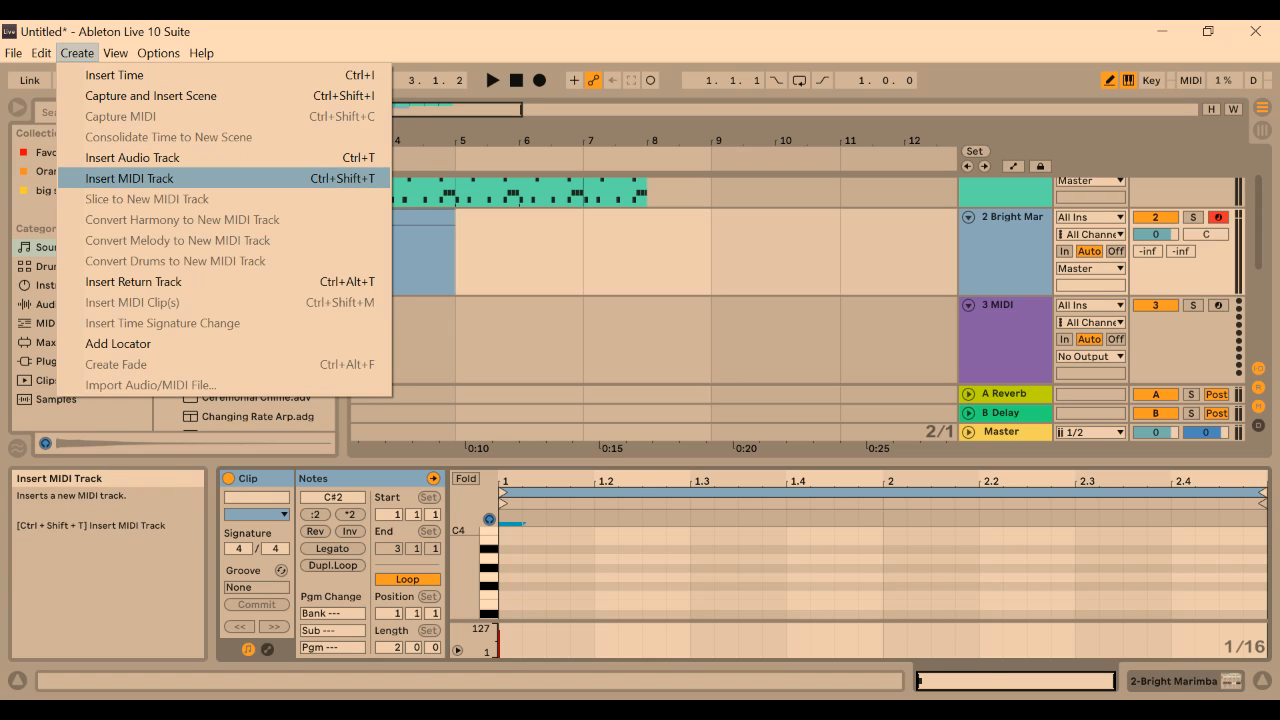
click(130, 178)
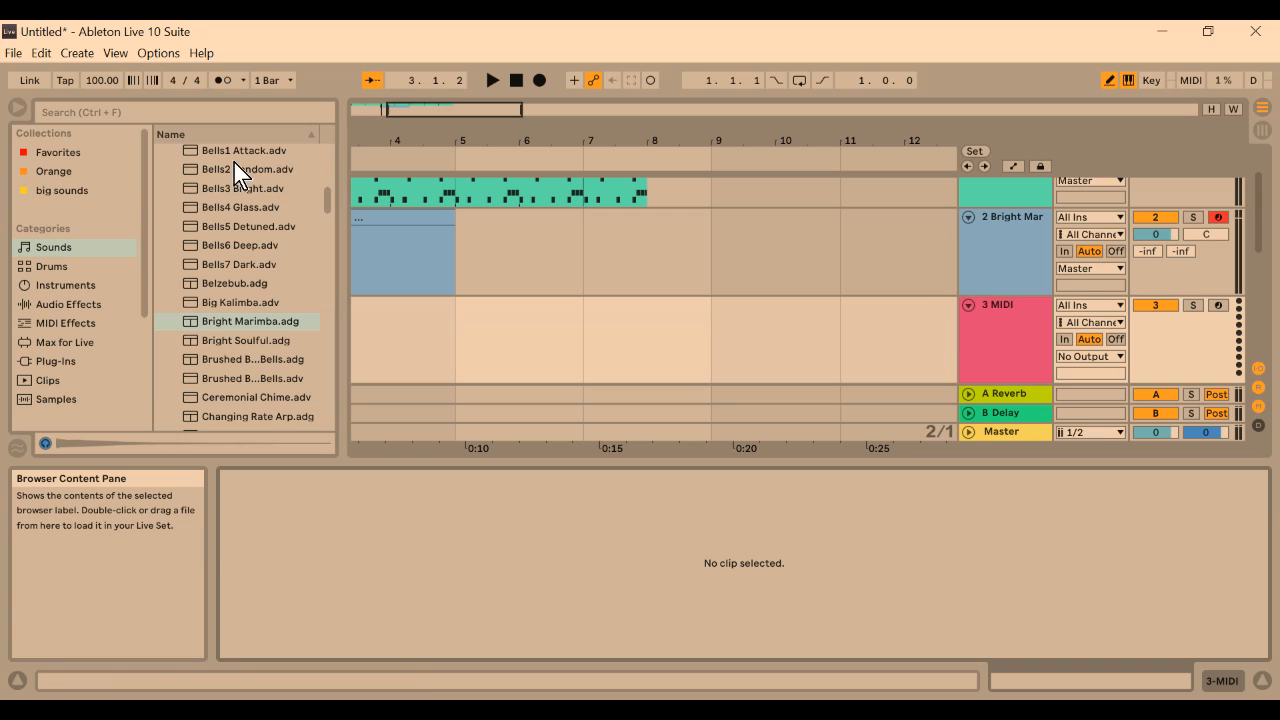
drag(326, 206, 329, 157)
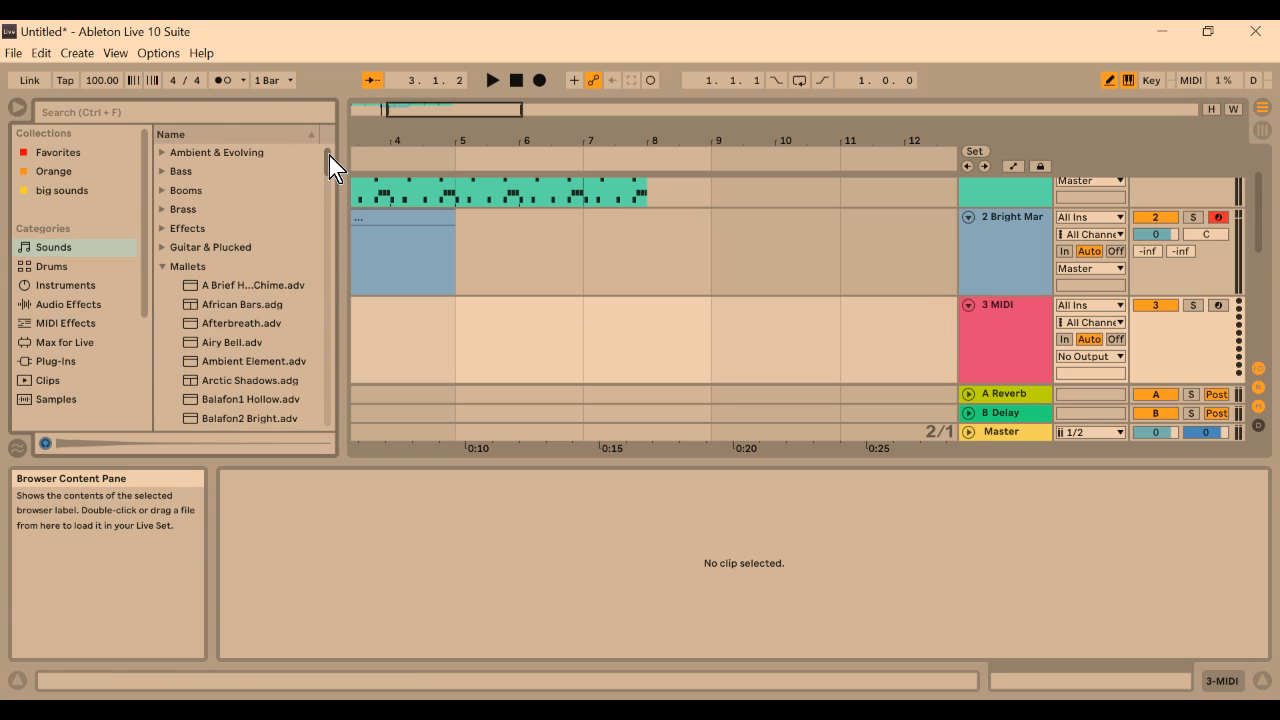
click(163, 172)
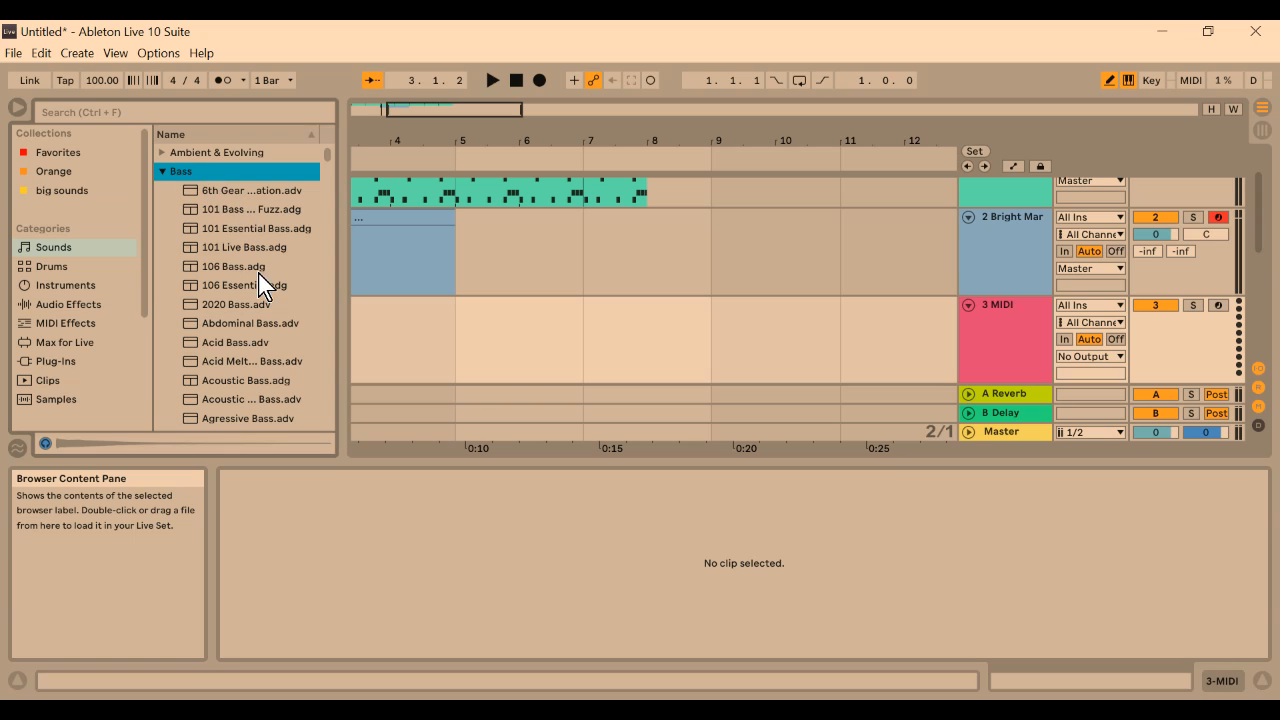
Preview the Analog Buzz Bass and Analog Saw Bass presets, and load Analog Buzz Bass onto the new MIDI track
scroll(277, 350, down, 2)
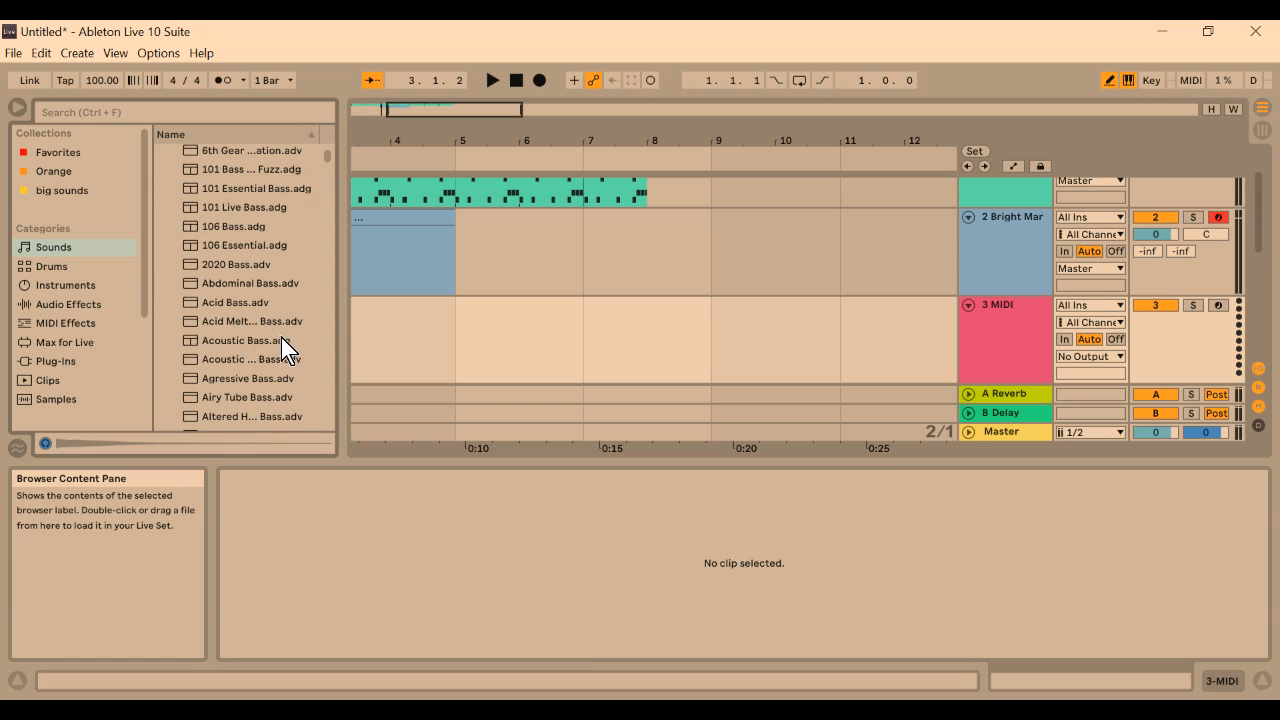
scroll(281, 337, down, 1)
scroll(281, 337, down, 3)
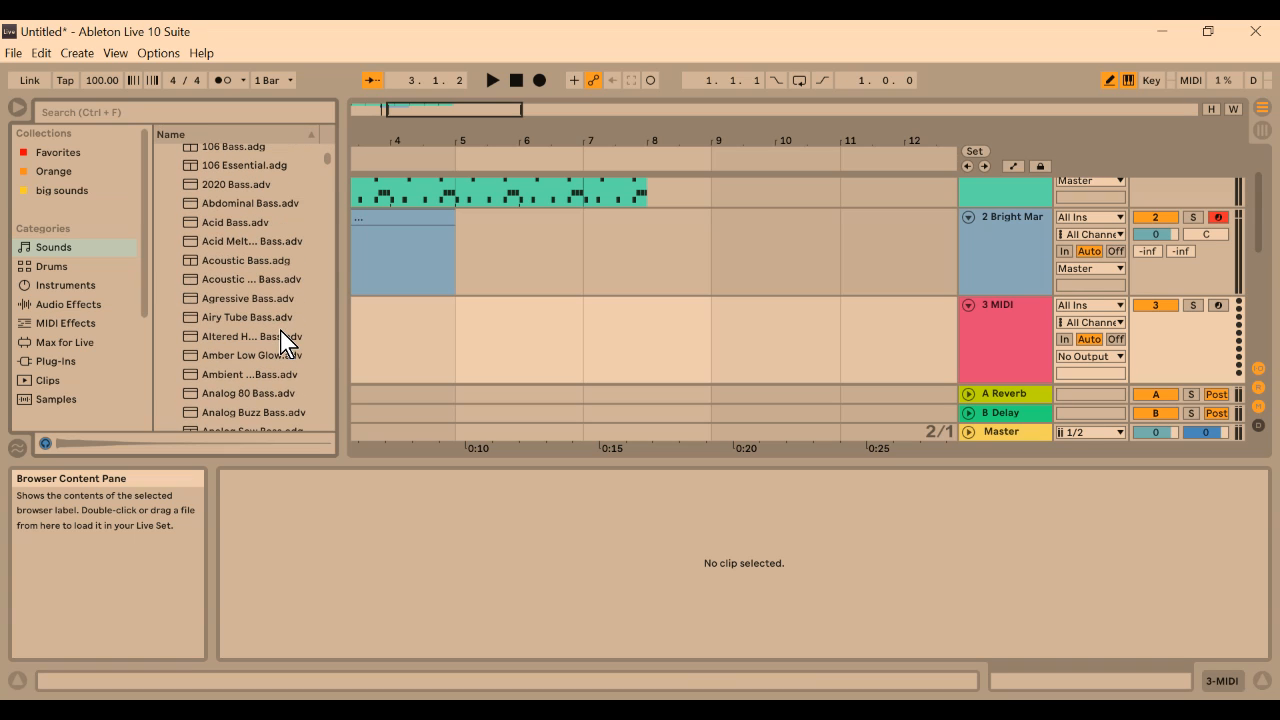
scroll(282, 341, down, 2)
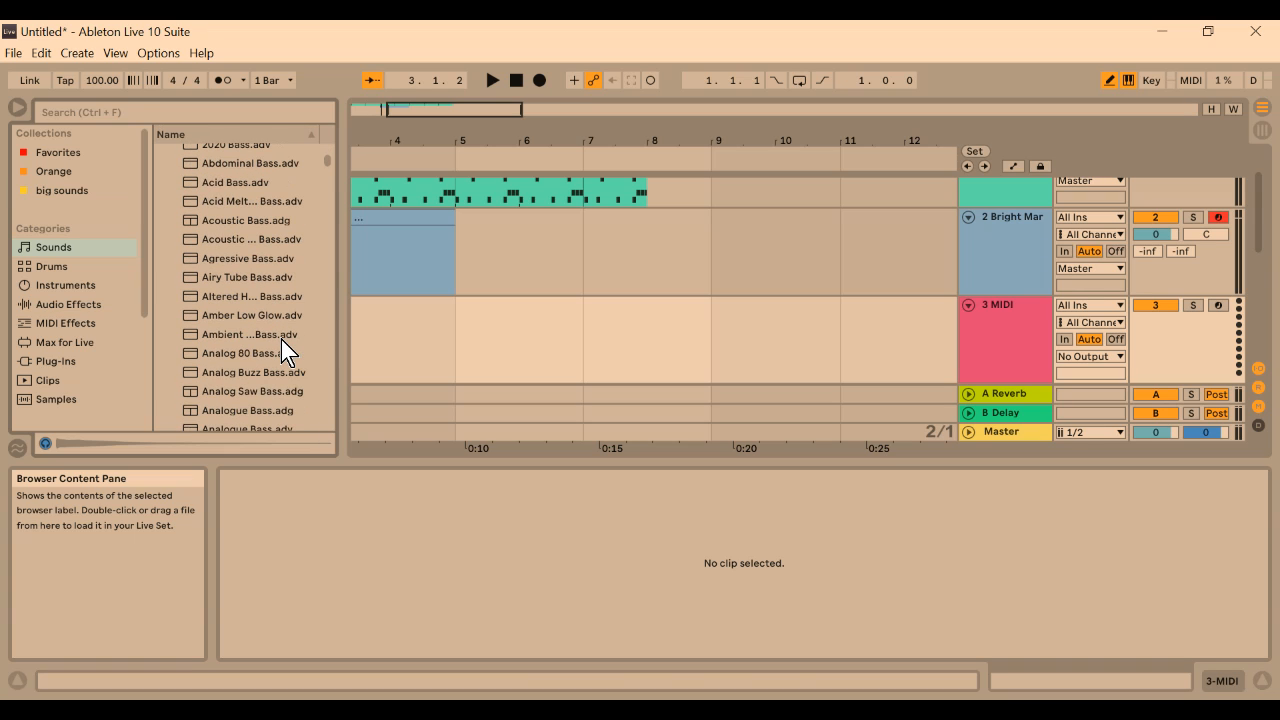
click(288, 374)
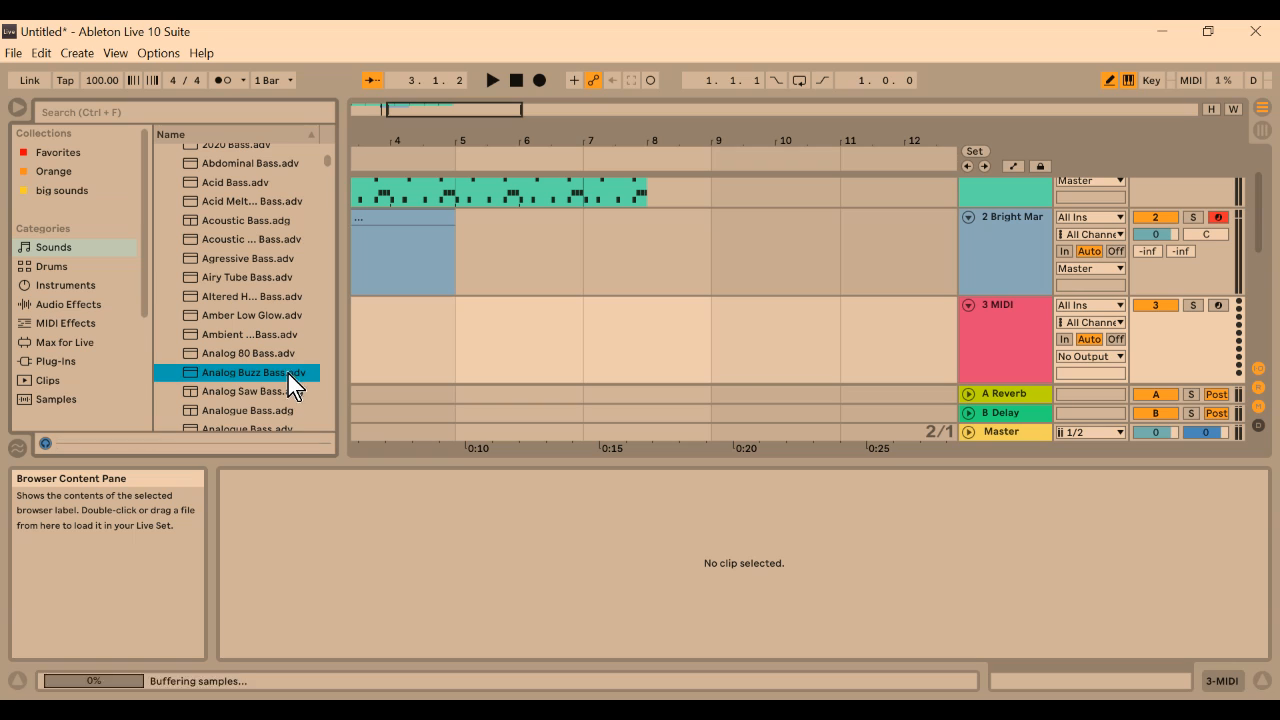
click(283, 396)
scroll(283, 397, down, 2)
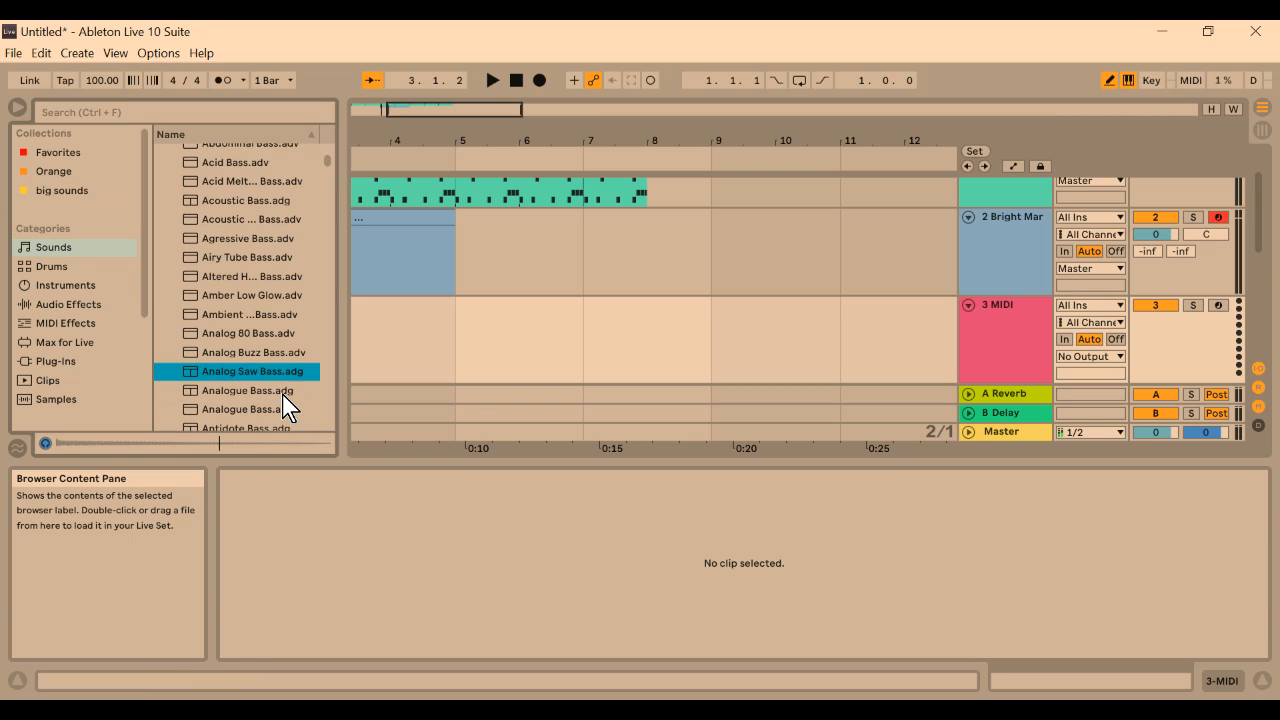
click(283, 341)
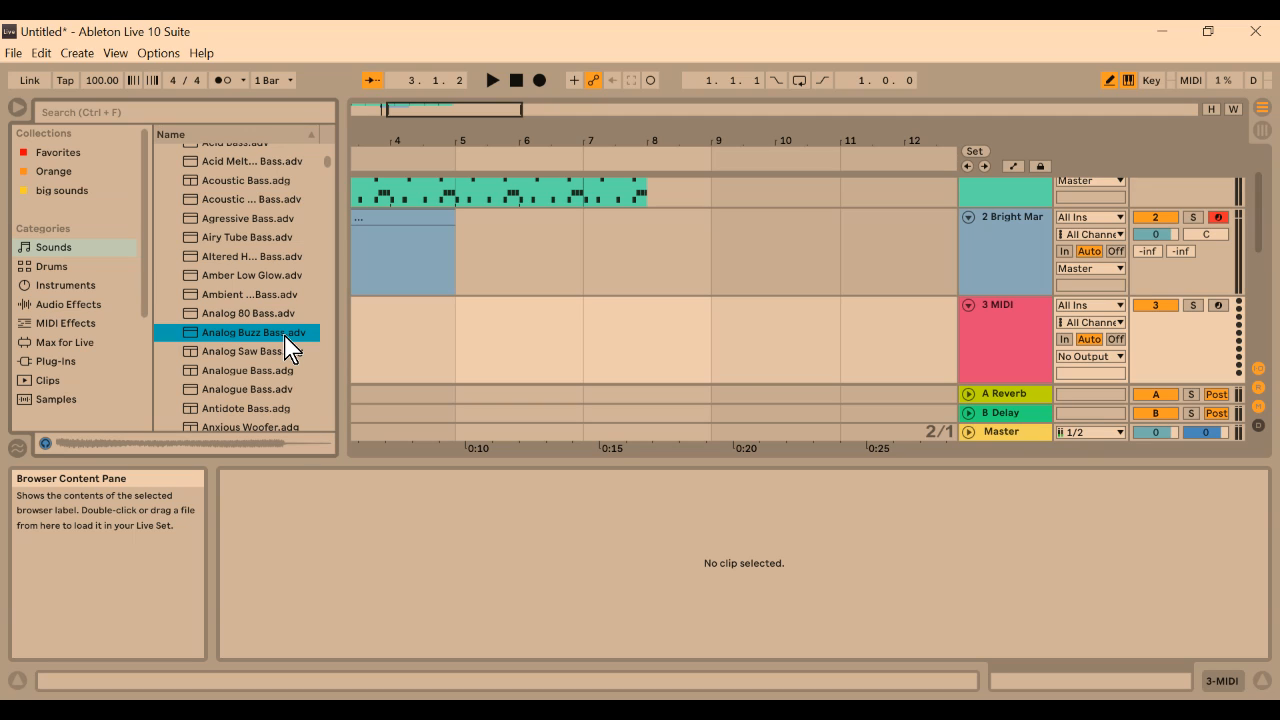
drag(287, 345, 414, 340)
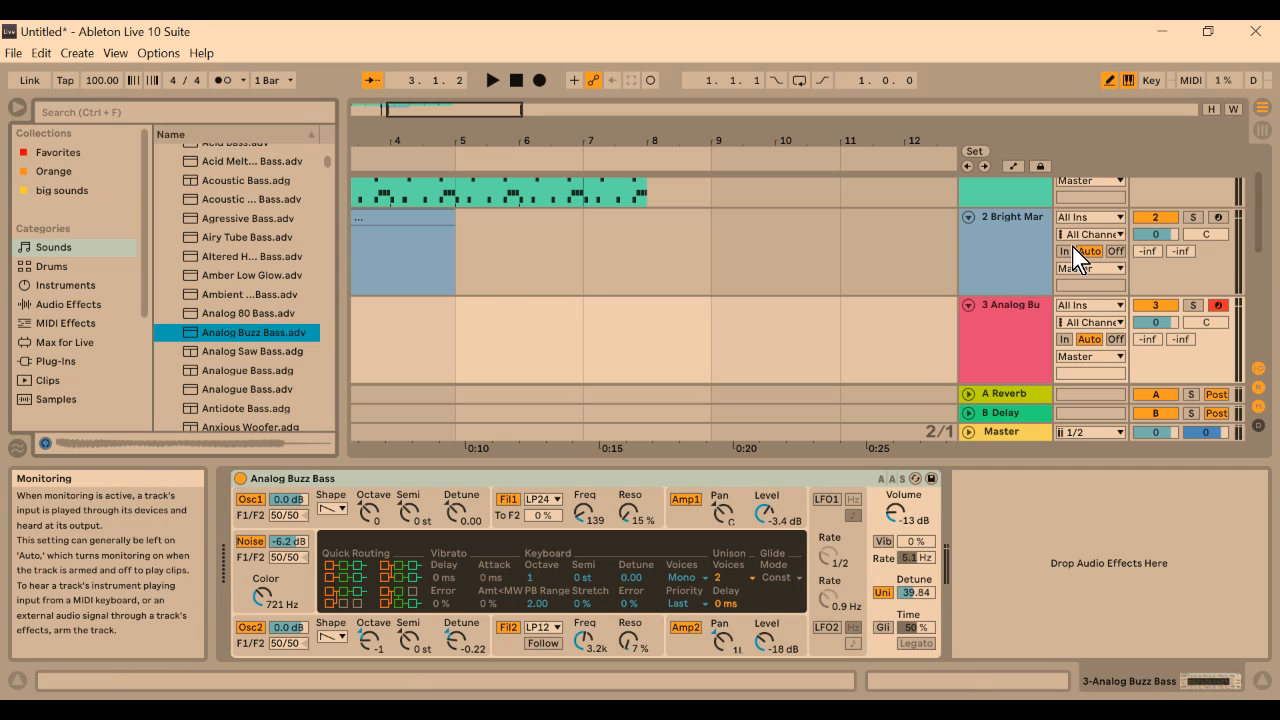
Insert a two-bar MIDI clip on the Analog Buzz Bass track from 3.1.1 to 5.1.1
scroll(991, 203, up, 3)
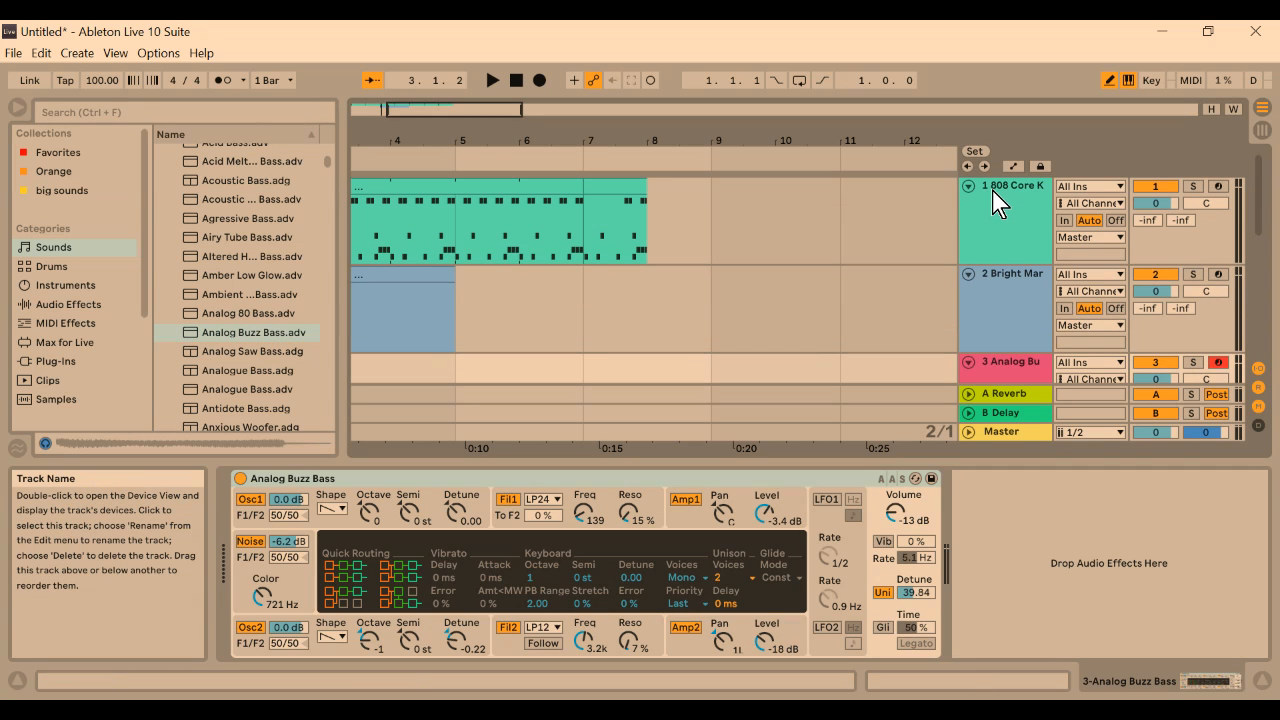
scroll(997, 189, down, 2)
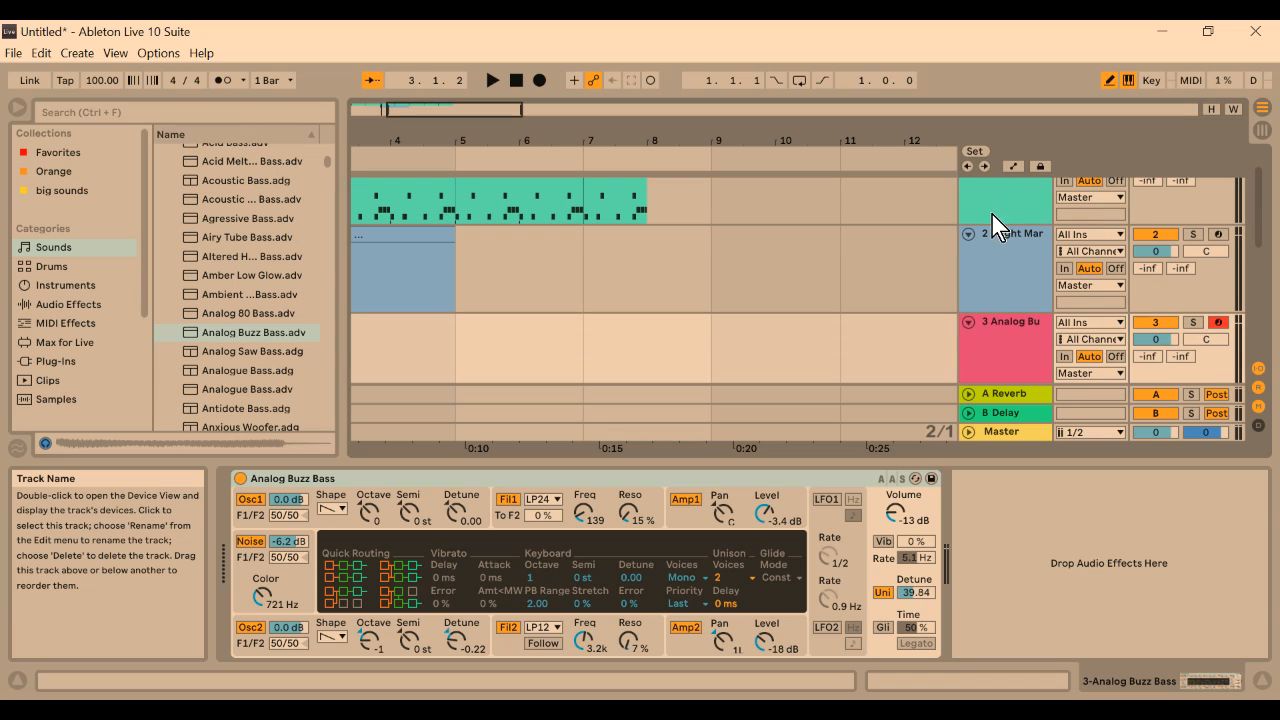
scroll(985, 338, down, 1)
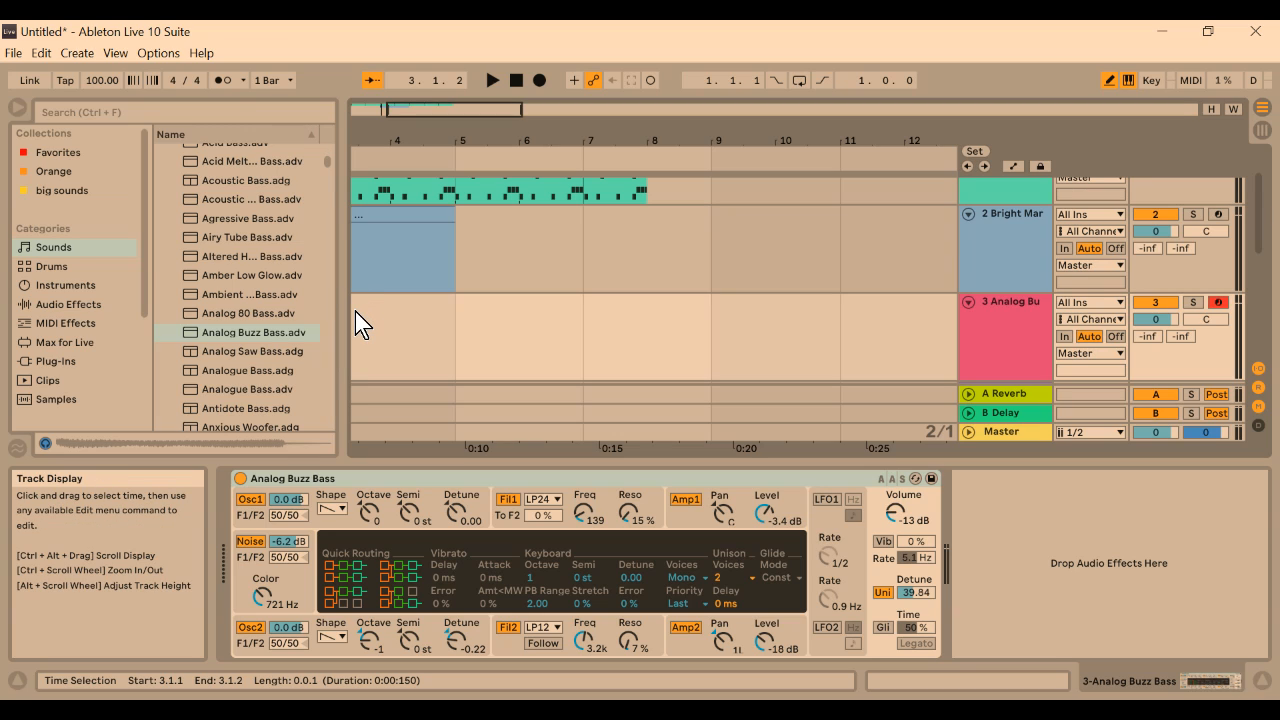
drag(355, 313, 421, 312)
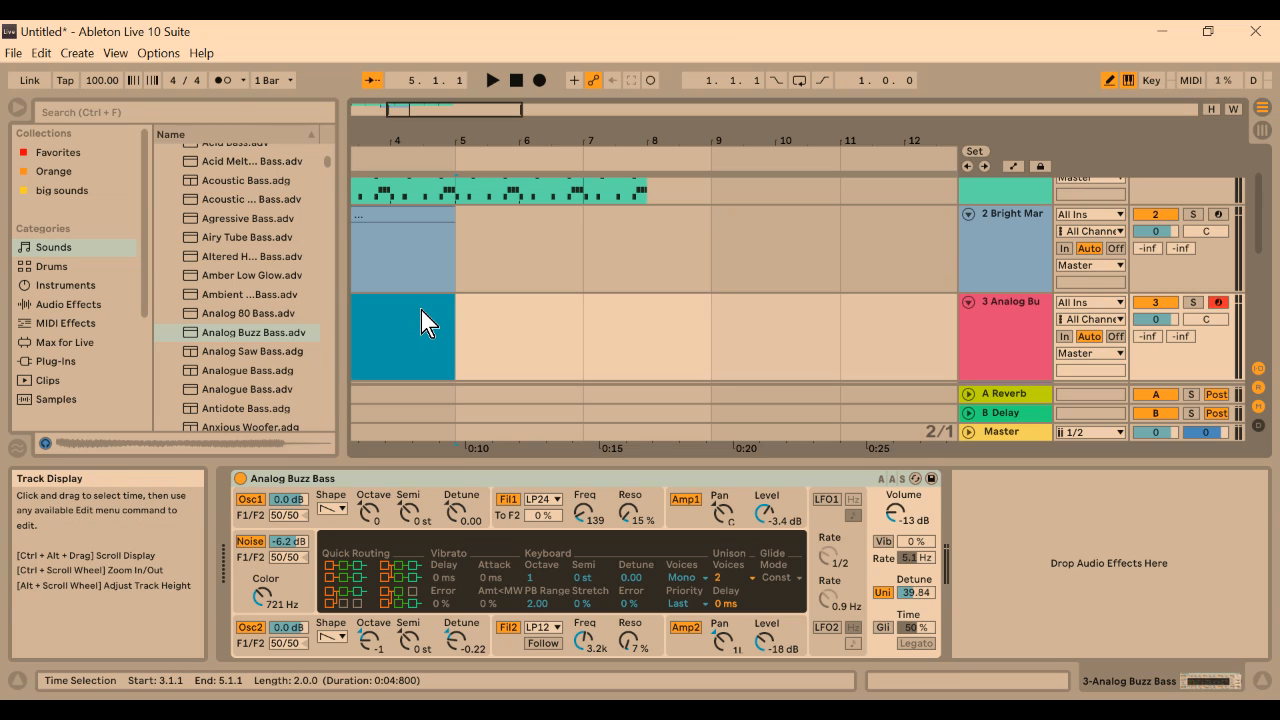
right_click(421, 312)
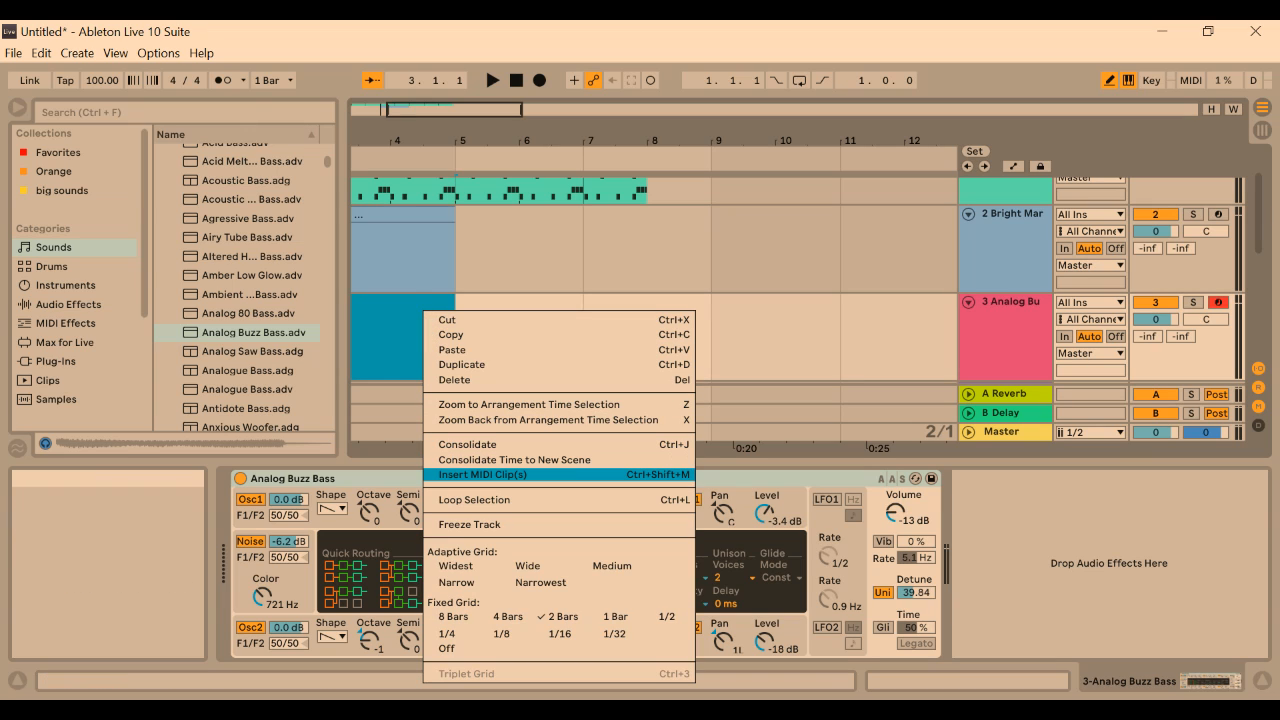
click(468, 474)
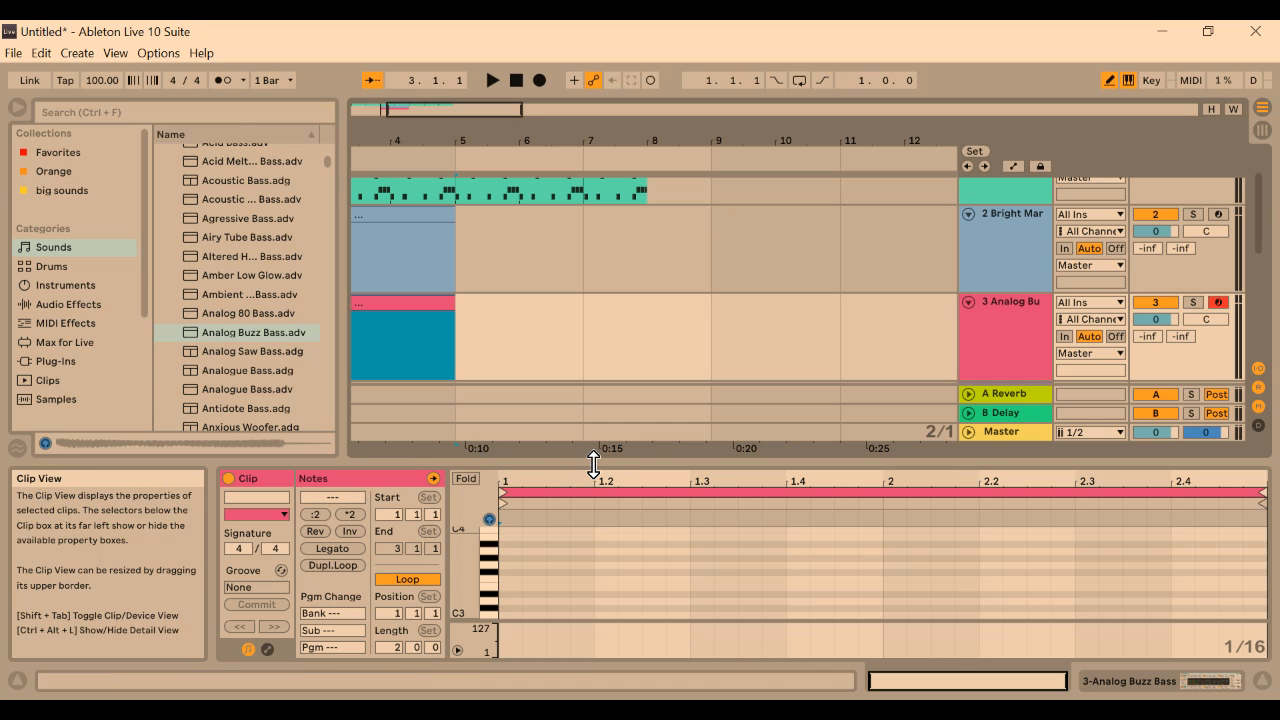
Enlarge the note editor and audition the C3, C2 and C1 keys of the bass clip's piano roll
drag(591, 460, 620, 323)
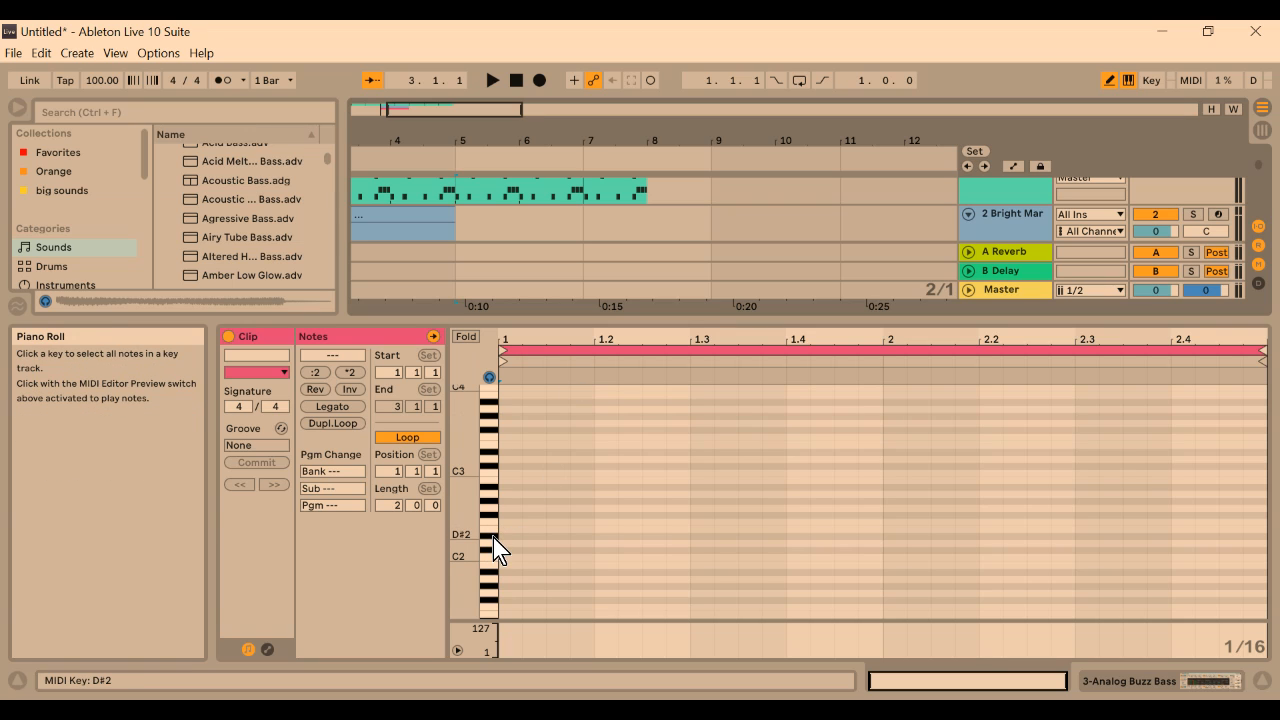
click(491, 474)
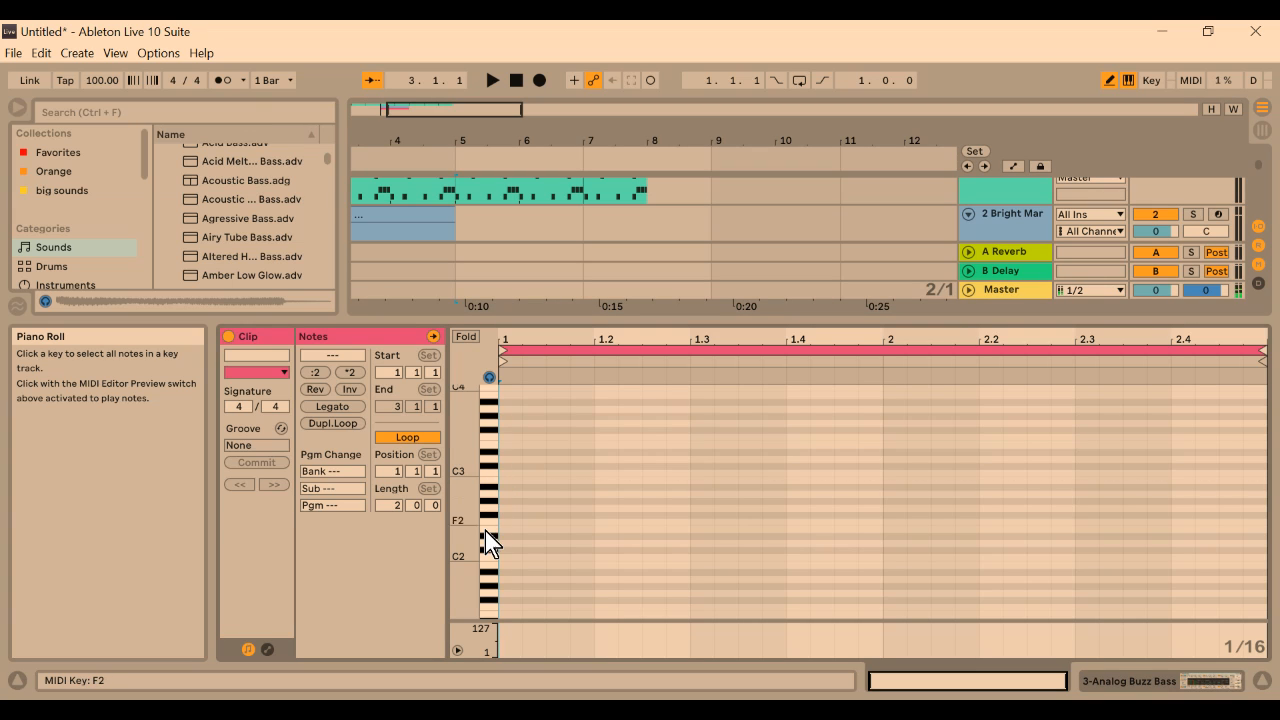
click(490, 559)
scroll(475, 541, down, 2)
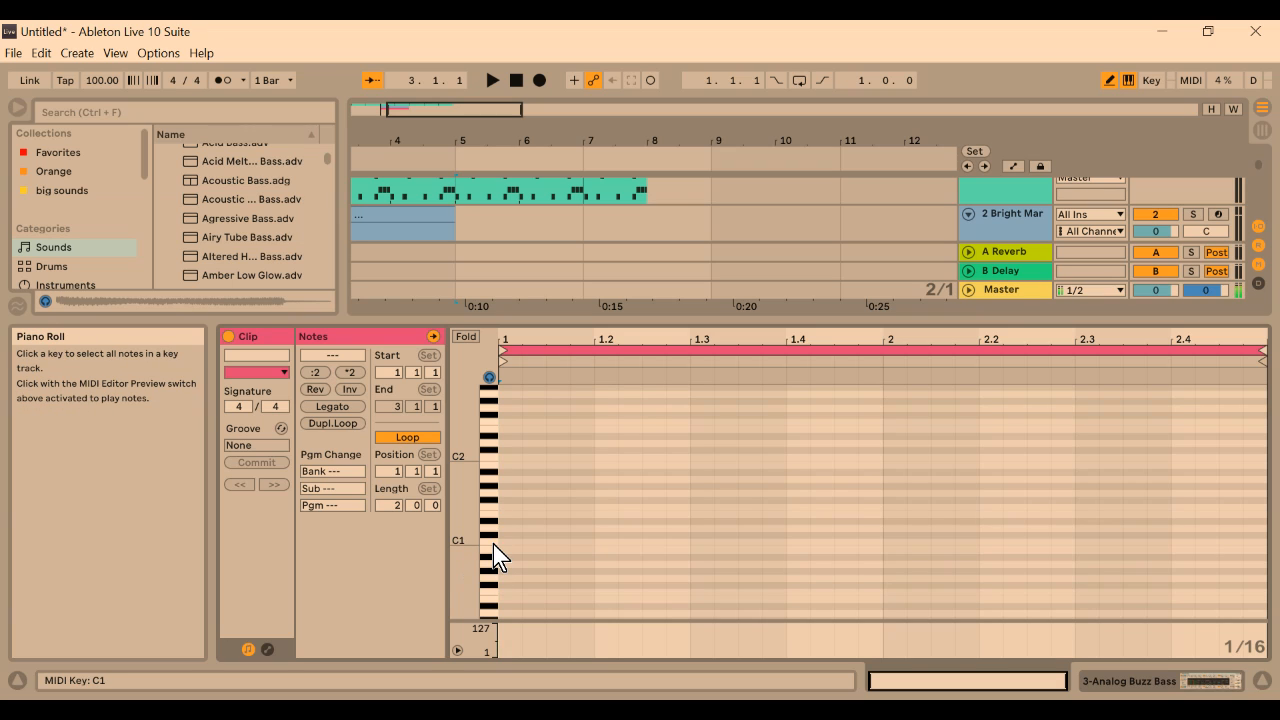
click(494, 545)
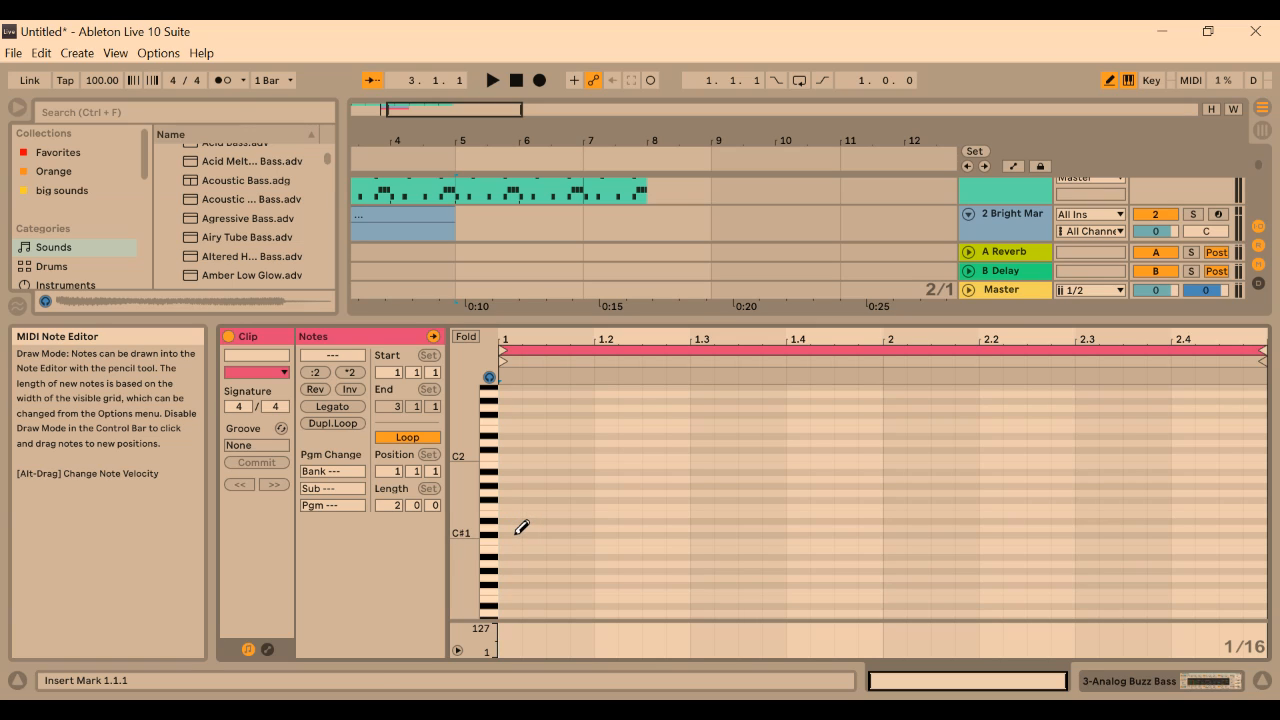
Draw a C#1 note from 1.1.1 to 1.3.1 and an F#0 note from 1.3.1 to 2.1.1 in the bass clip
click(517, 533)
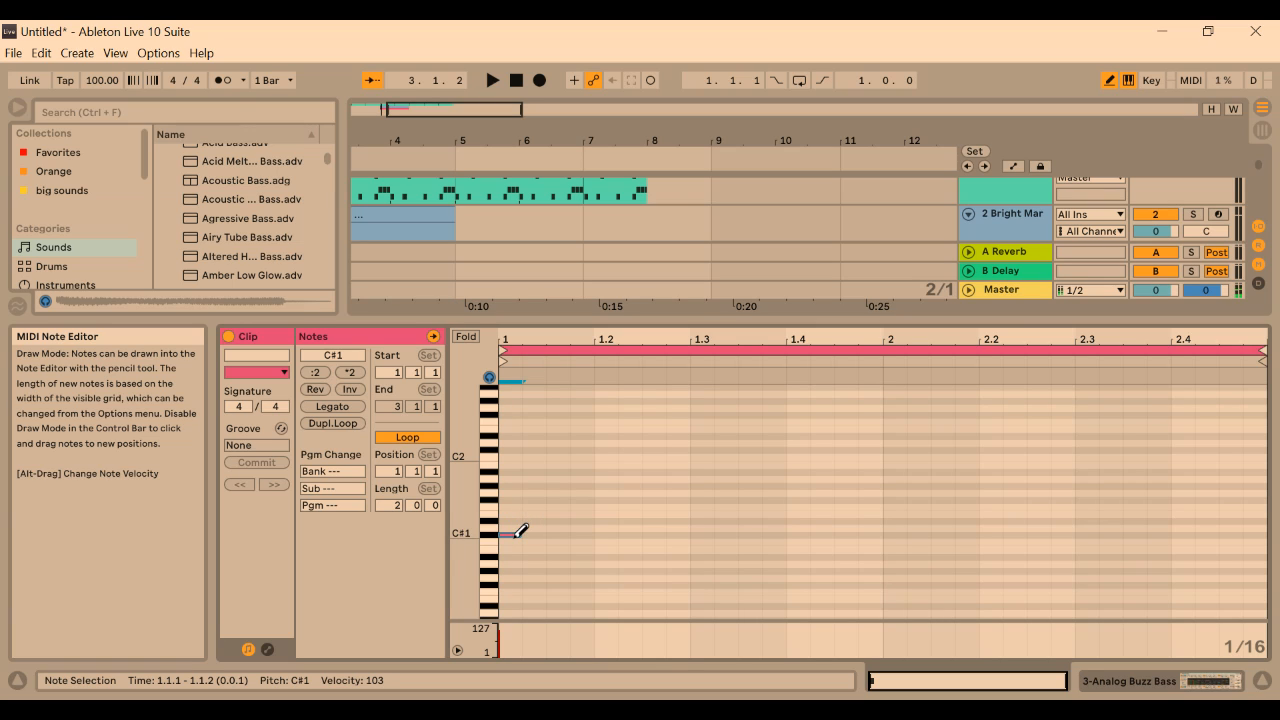
drag(519, 534, 595, 536)
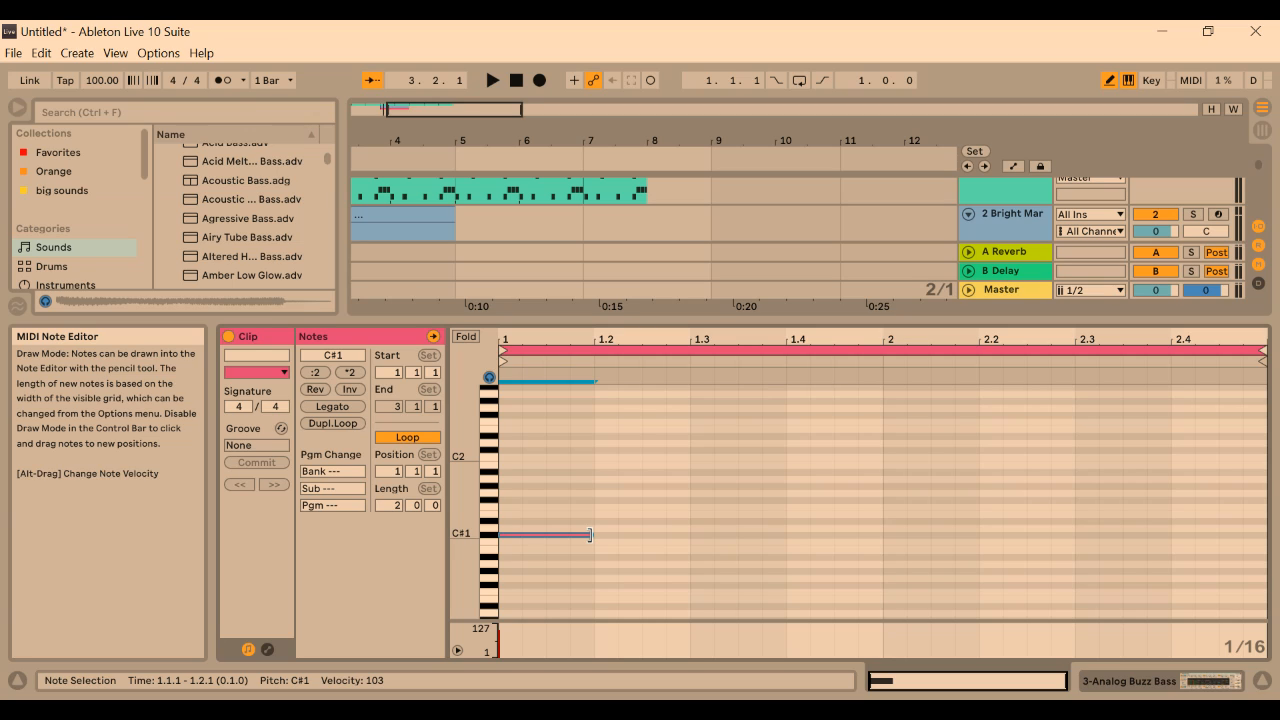
drag(590, 535, 690, 552)
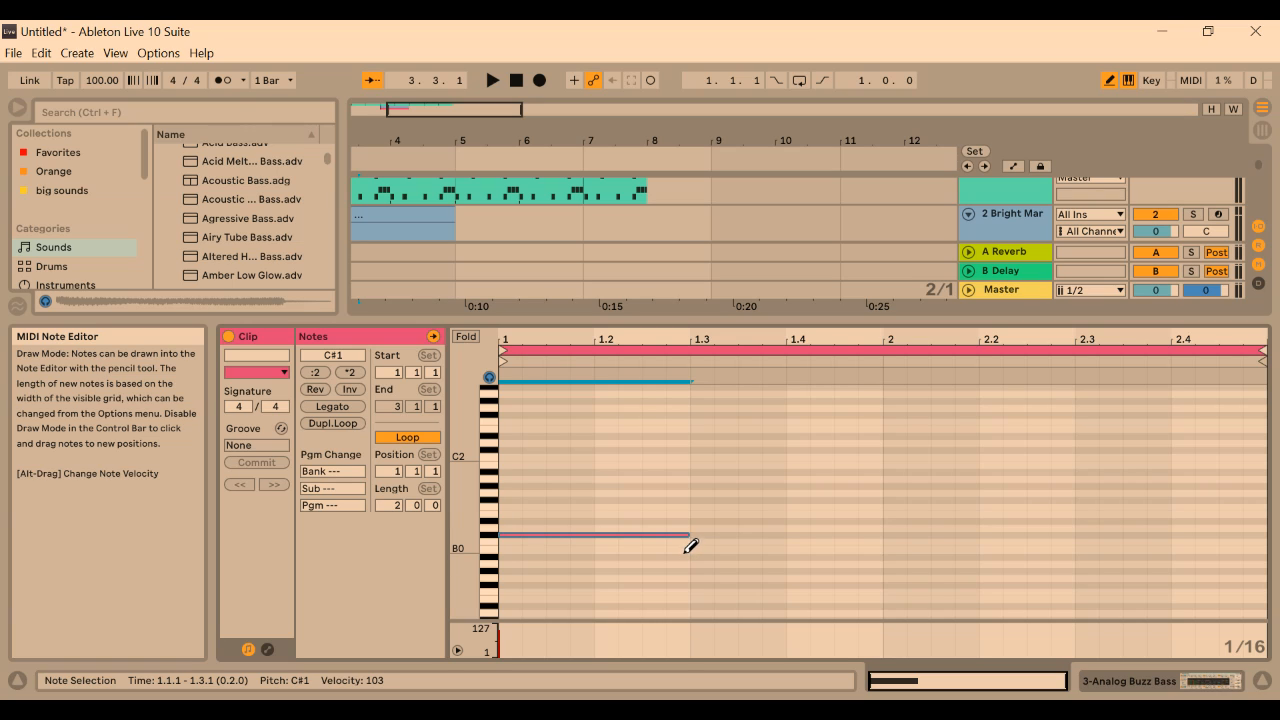
scroll(680, 566, down, 2)
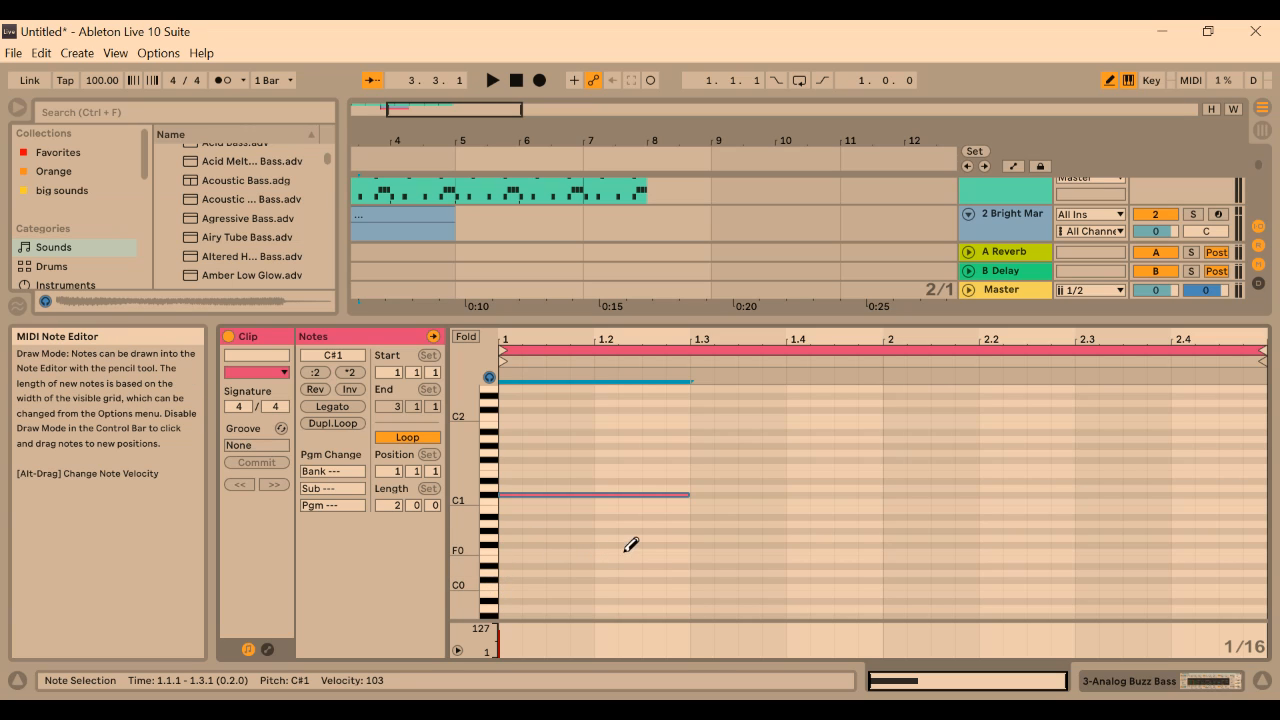
click(702, 544)
drag(713, 544, 881, 549)
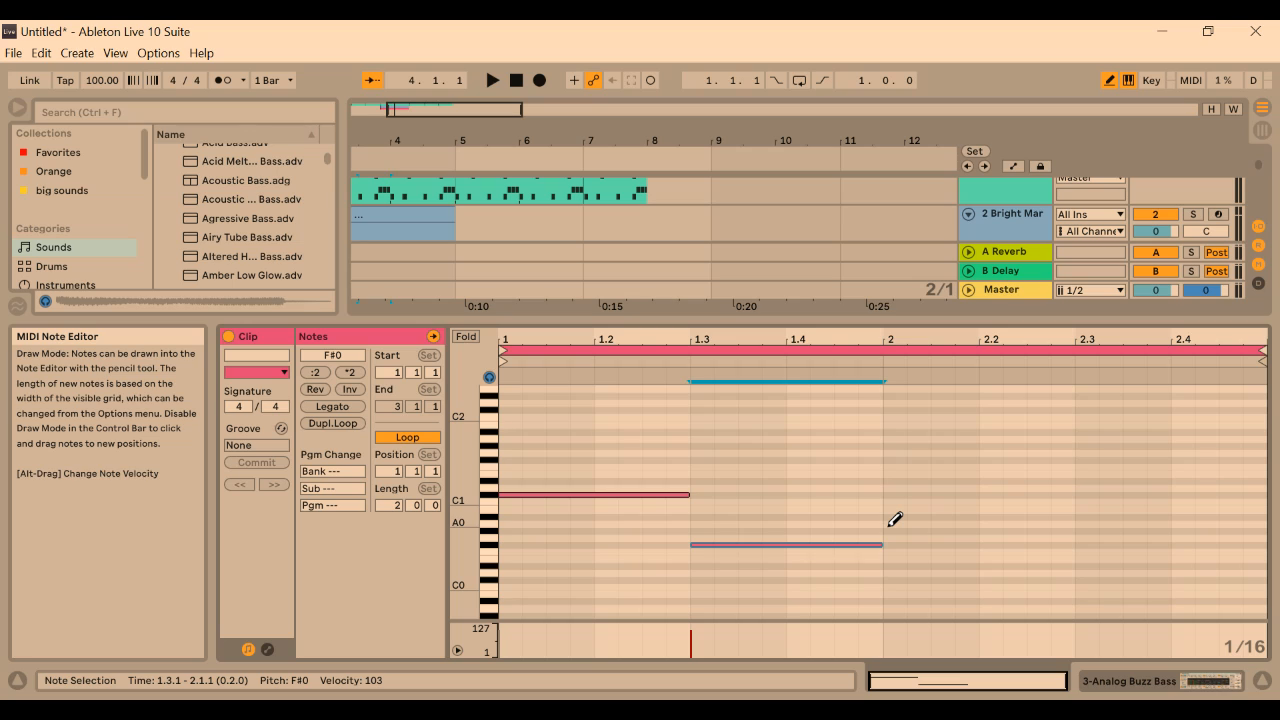
Draw an A0 note from 2.1.1 to 2.3.1 and a B0 note from 2.3.1 to the end of the clip
click(895, 519)
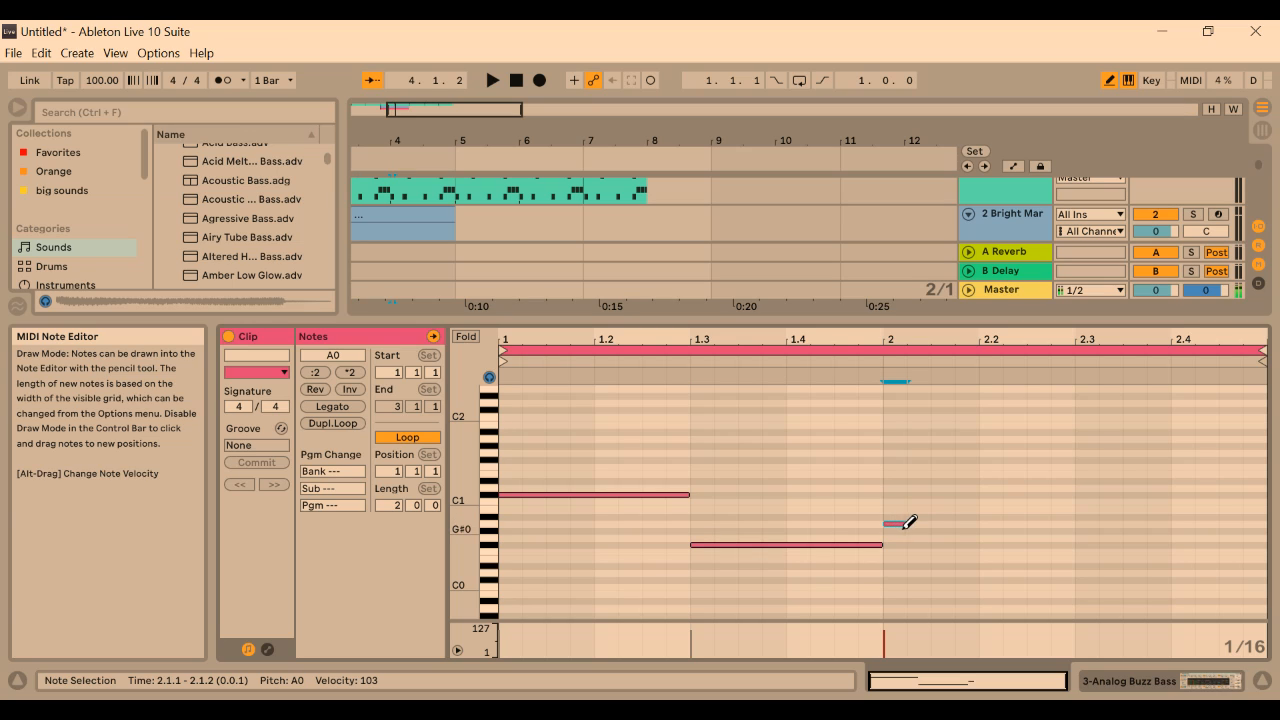
drag(906, 524, 1076, 523)
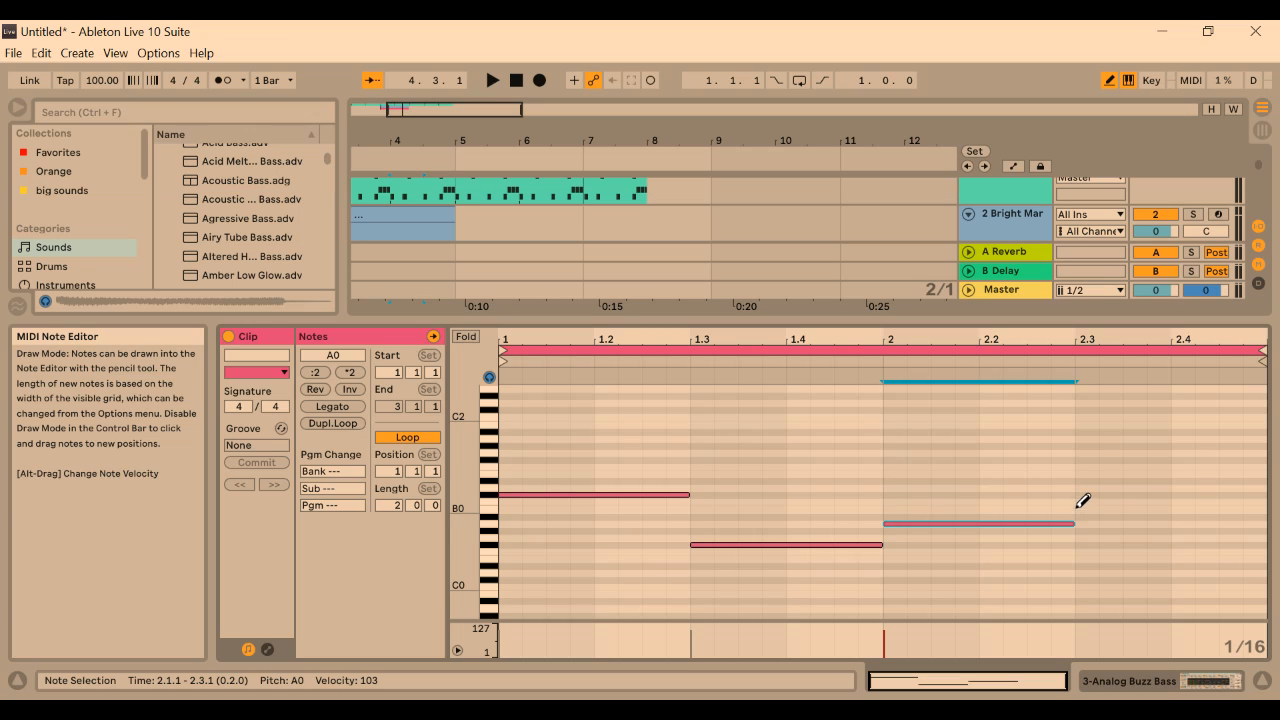
click(1085, 509)
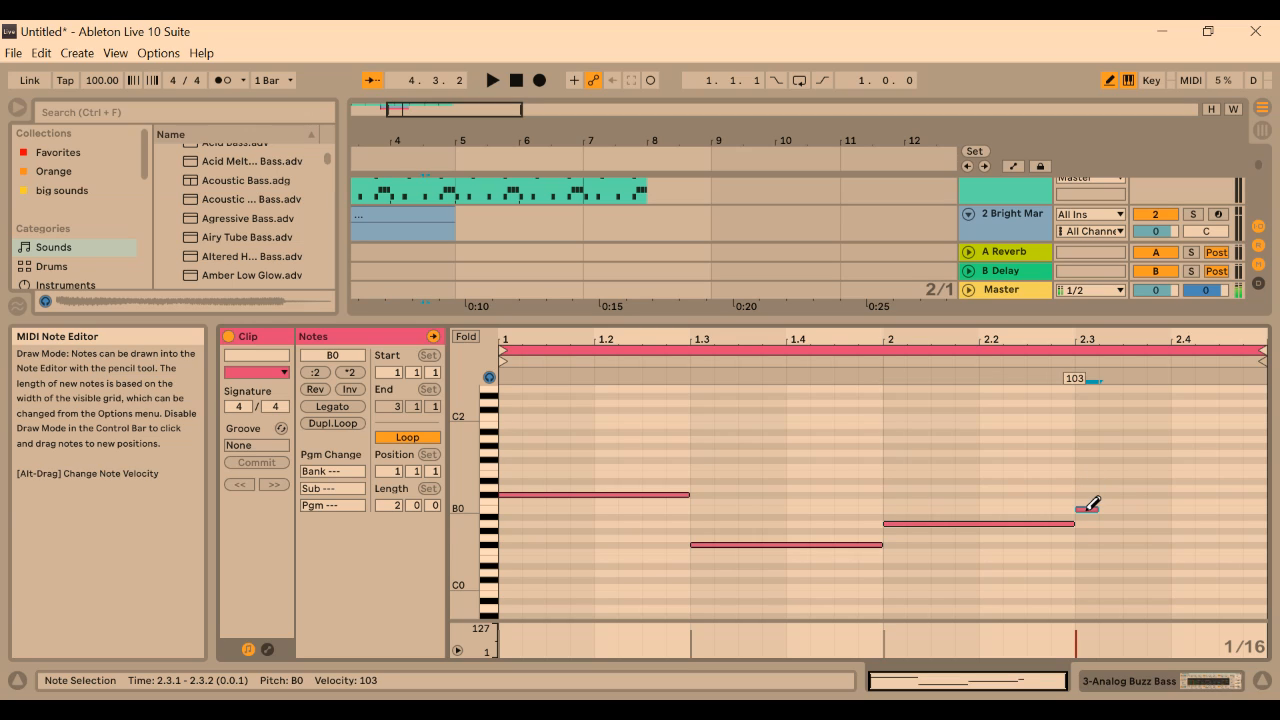
drag(1093, 509, 1268, 512)
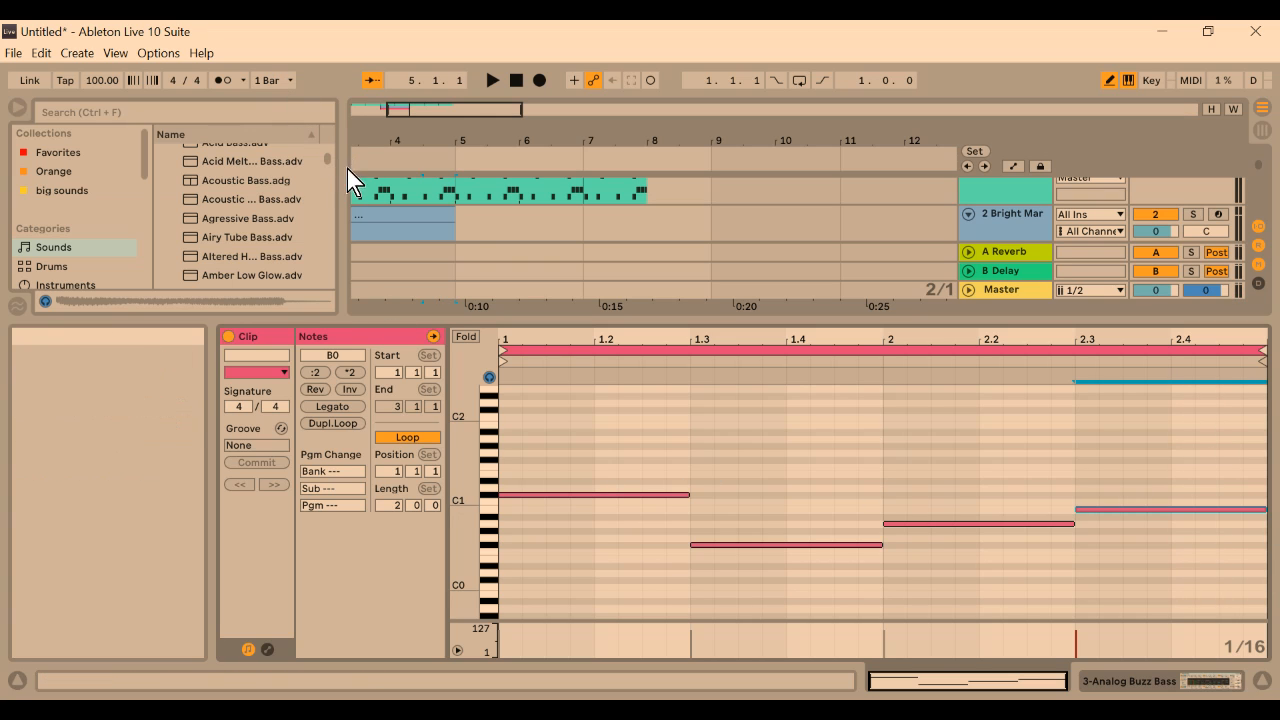
Extend the looped bass clip in the arrangement to bar 9 and play back the result
click(466, 232)
drag(506, 319, 517, 545)
scroll(491, 312, up, 1)
scroll(460, 272, up, 3)
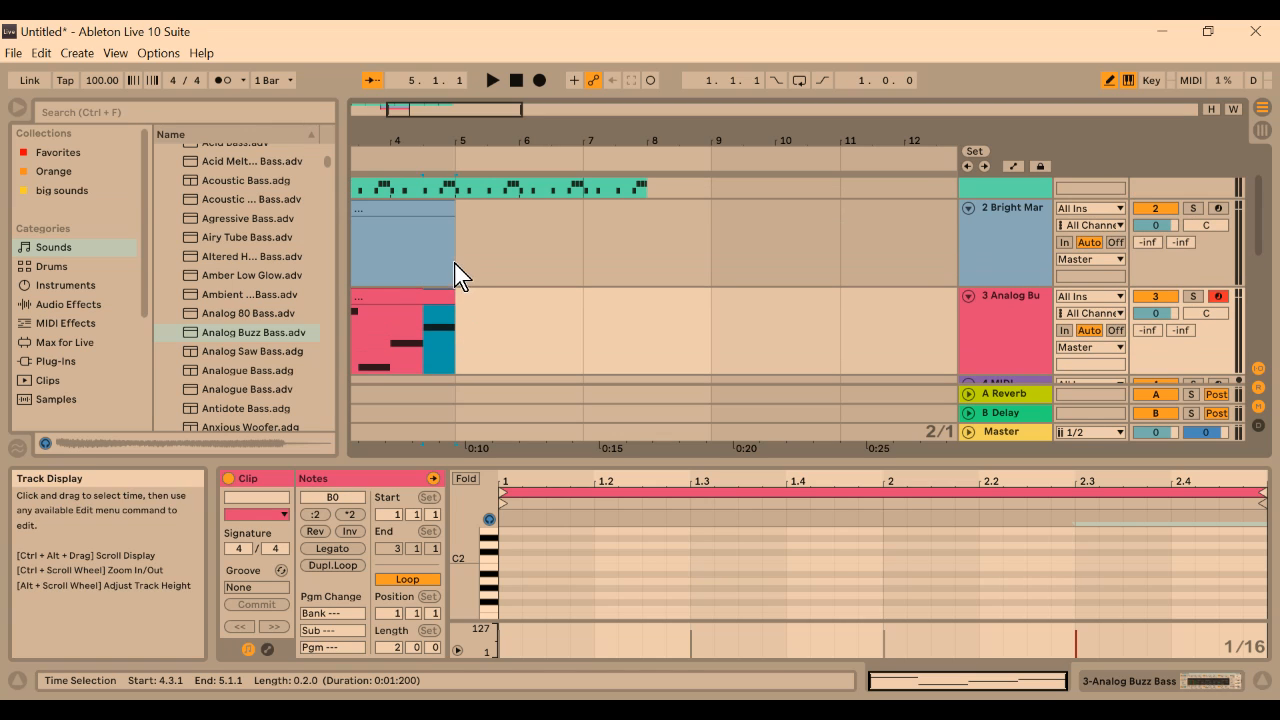
drag(454, 297, 710, 316)
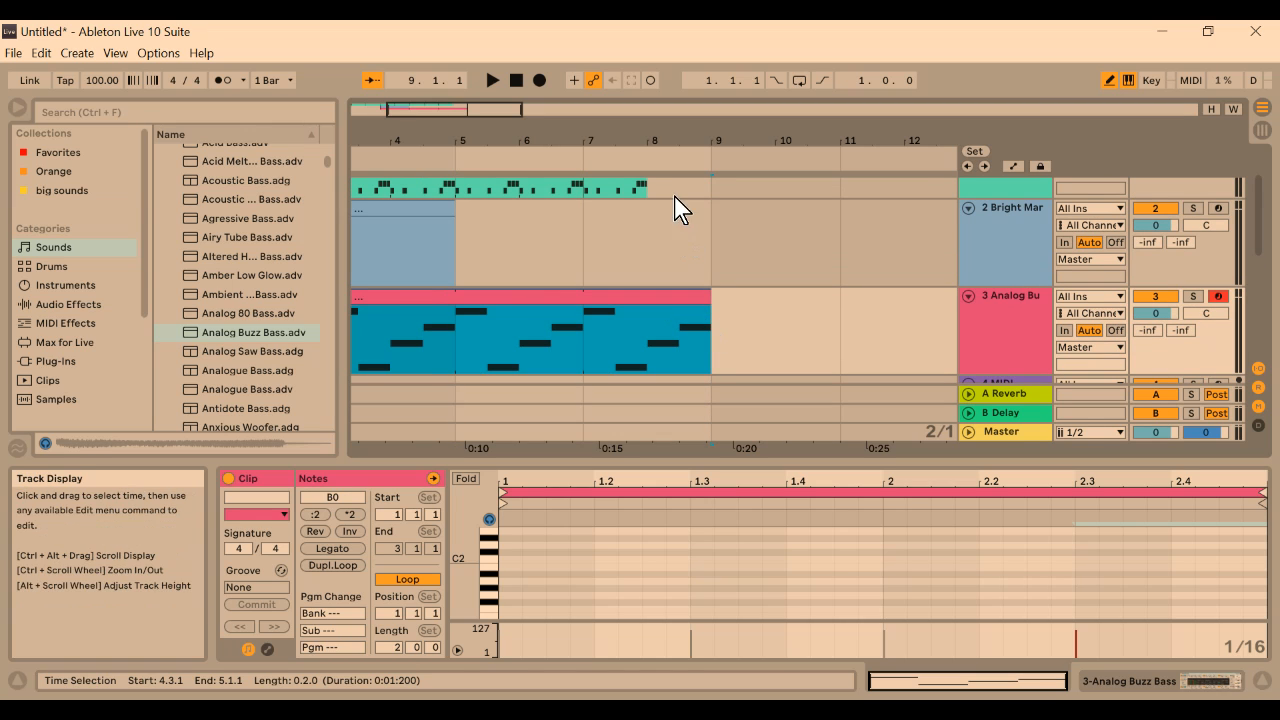
click(493, 80)
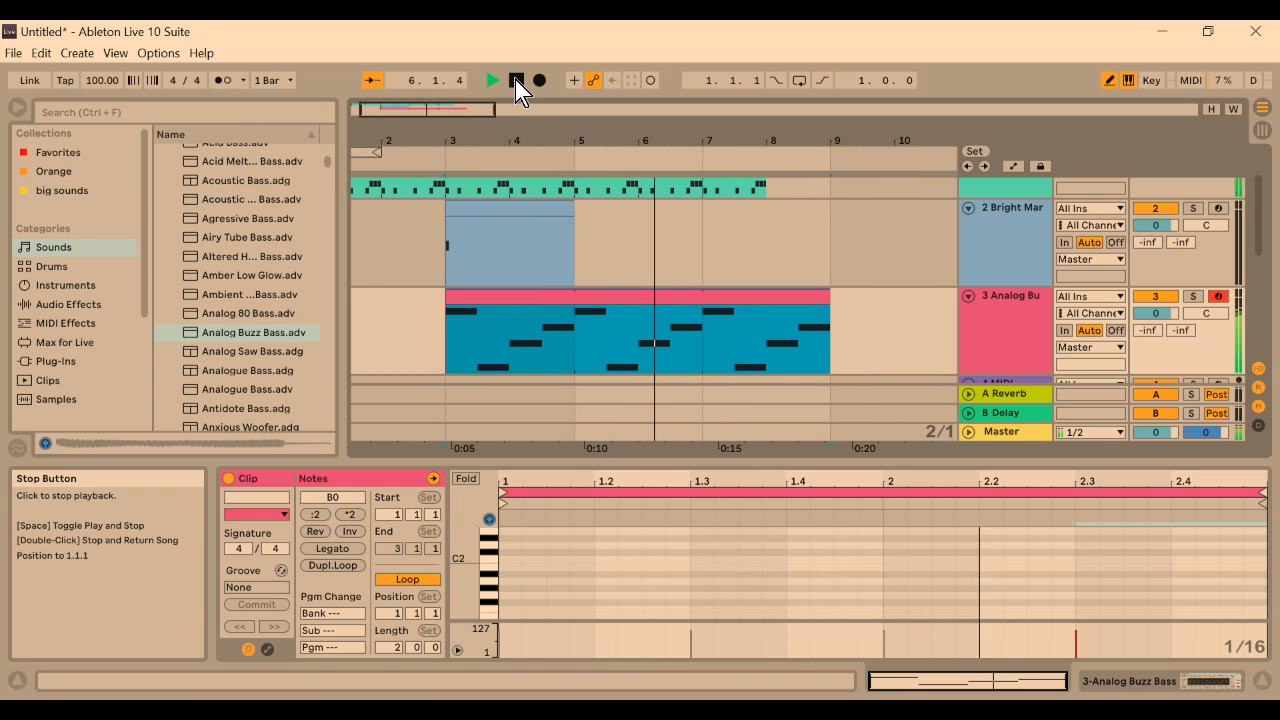
click(515, 81)
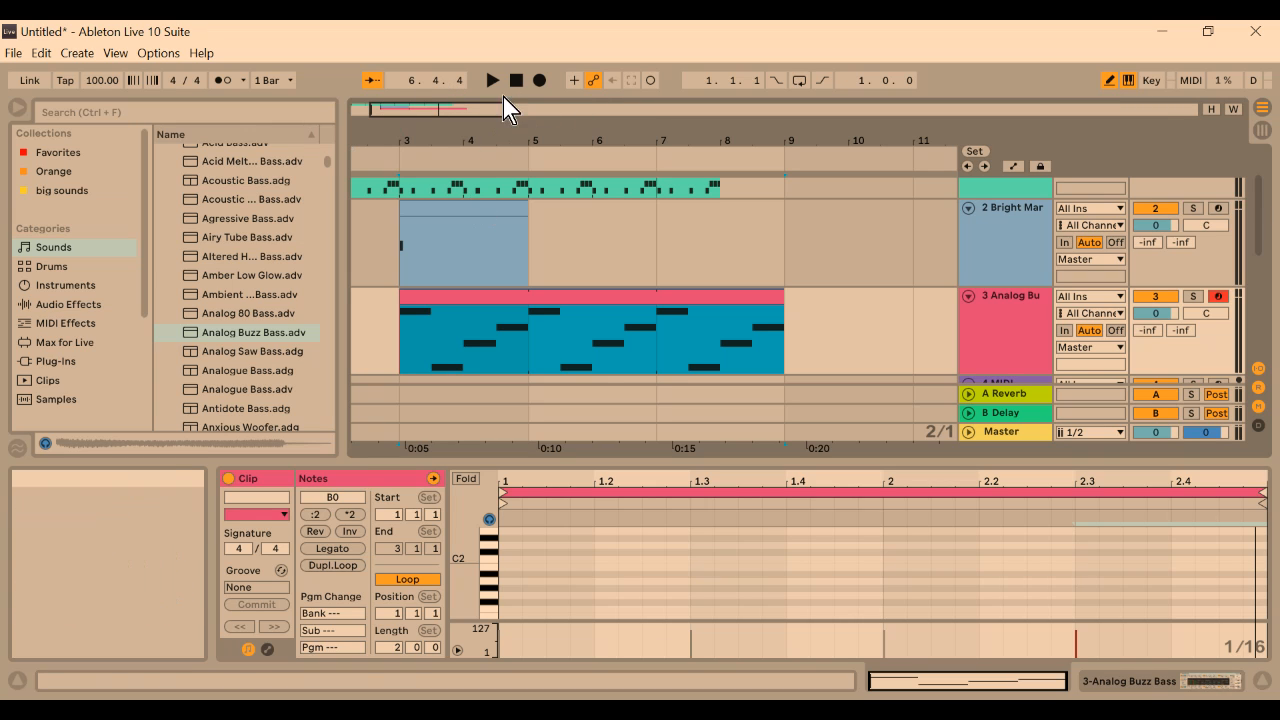
Move the bass clip so that it starts at bar 1 of the arrangement
drag(484, 106, 466, 106)
drag(582, 294, 444, 294)
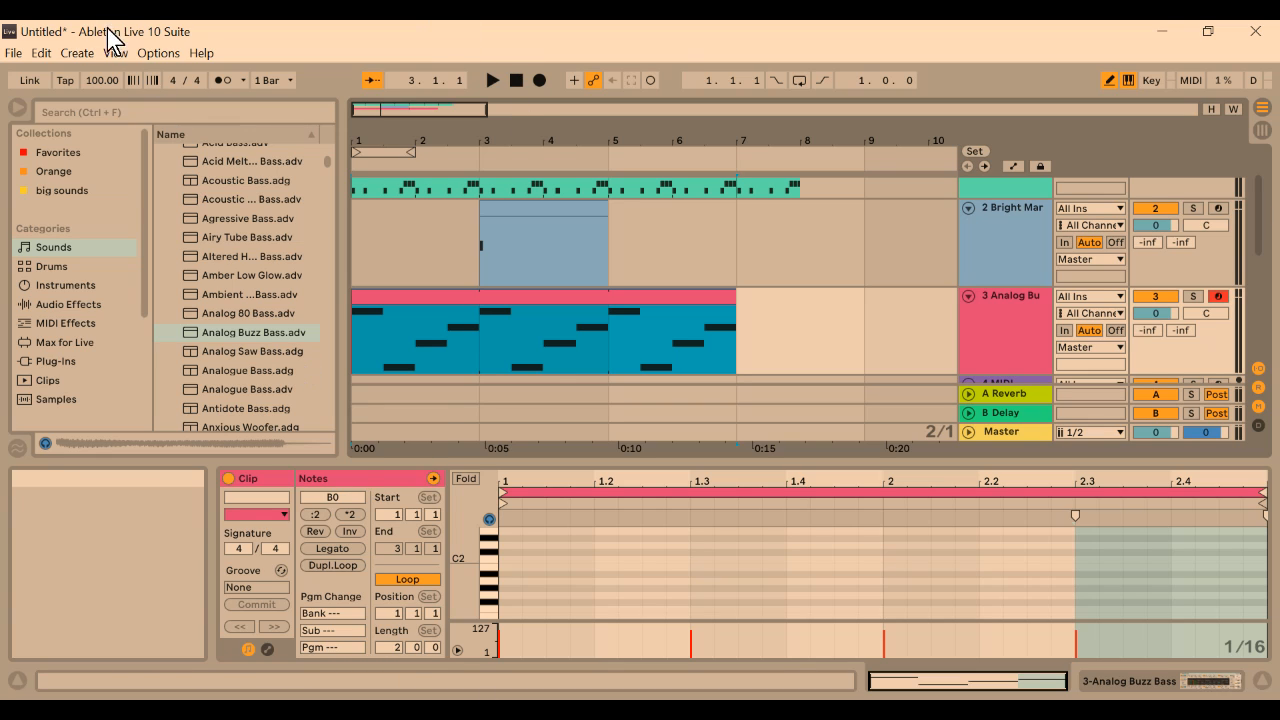
Open the file commands for the Live Set
click(12, 54)
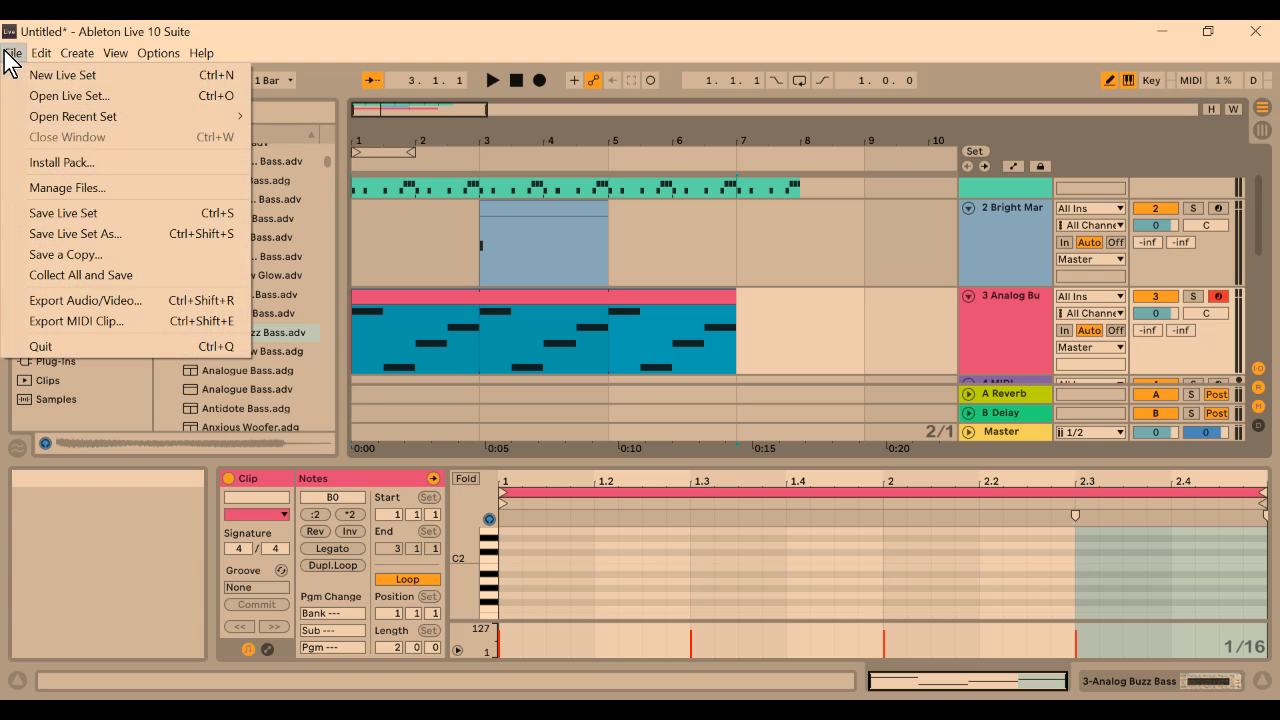